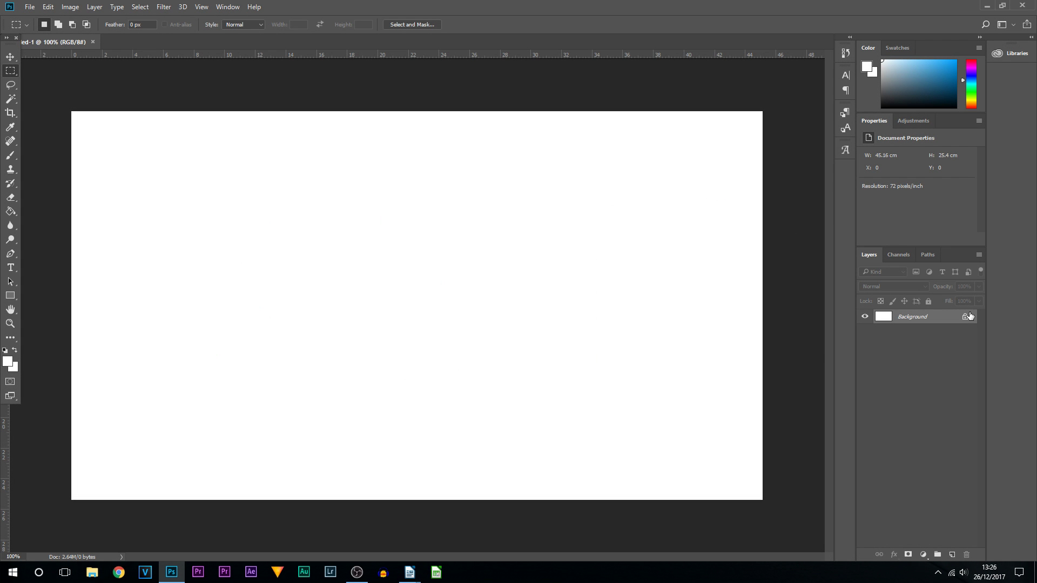
Unlock the Background layer of the blank white document so it becomes Layer 0.
{"action": "left_click", "coordinate": [965, 319]}
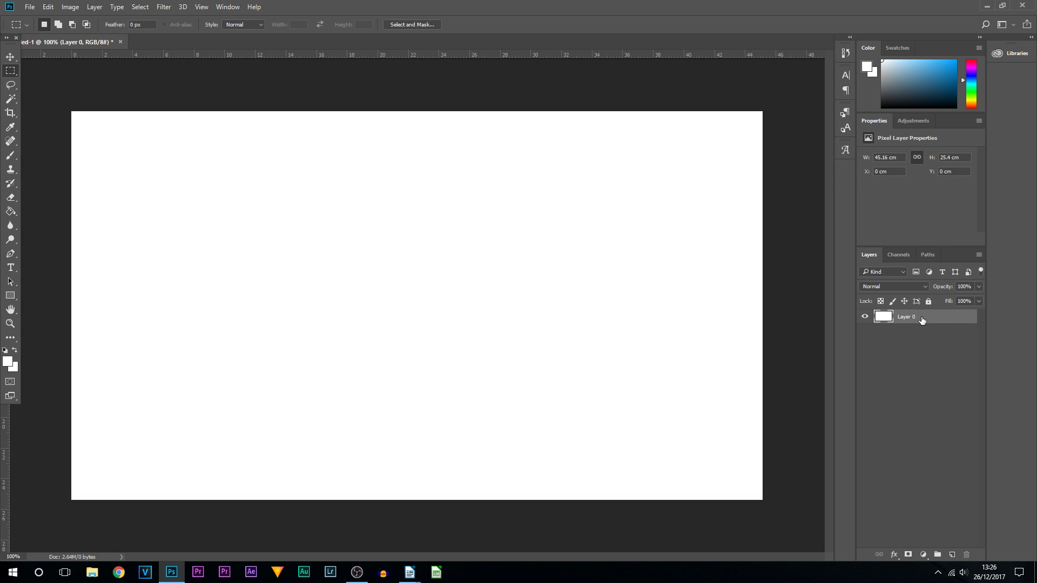
Fill Layer 0 with black (000000) using the Paint Bucket.
{"action": "left_click", "coordinate": [9, 211]}
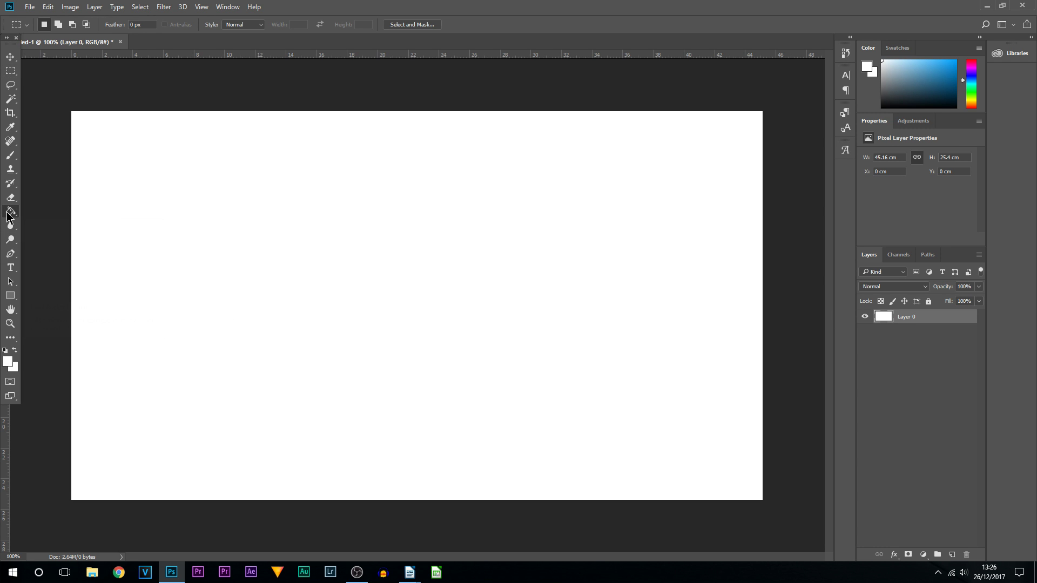
{"action": "left_click", "coordinate": [7, 361]}
{"action": "left_click_drag", "start_coordinate": [675, 205], "coordinate": [634, 237]}
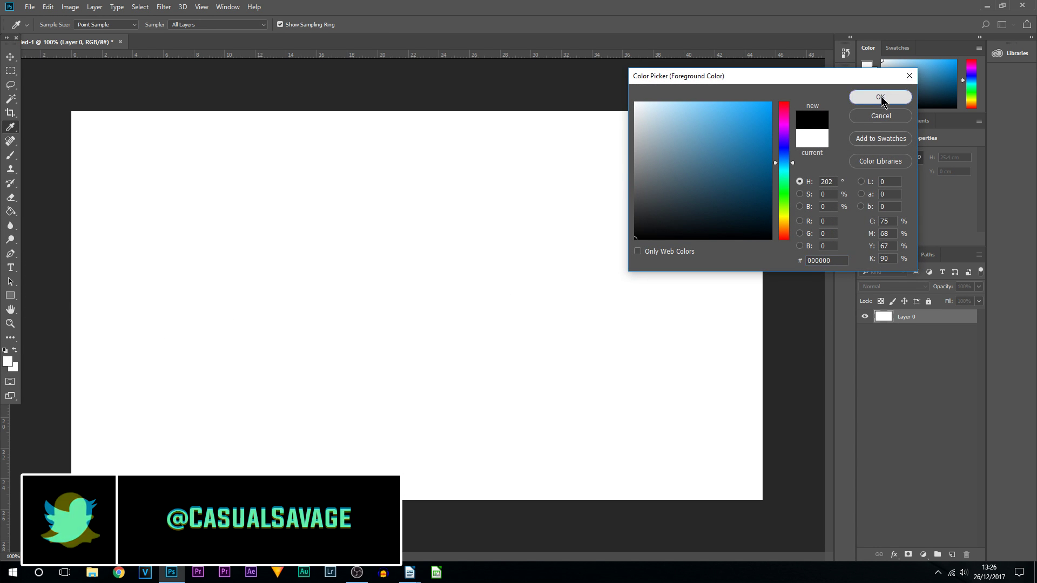
{"action": "left_click", "coordinate": [880, 97]}
{"action": "left_click", "coordinate": [434, 256]}
{"action": "key", "text": "v"}
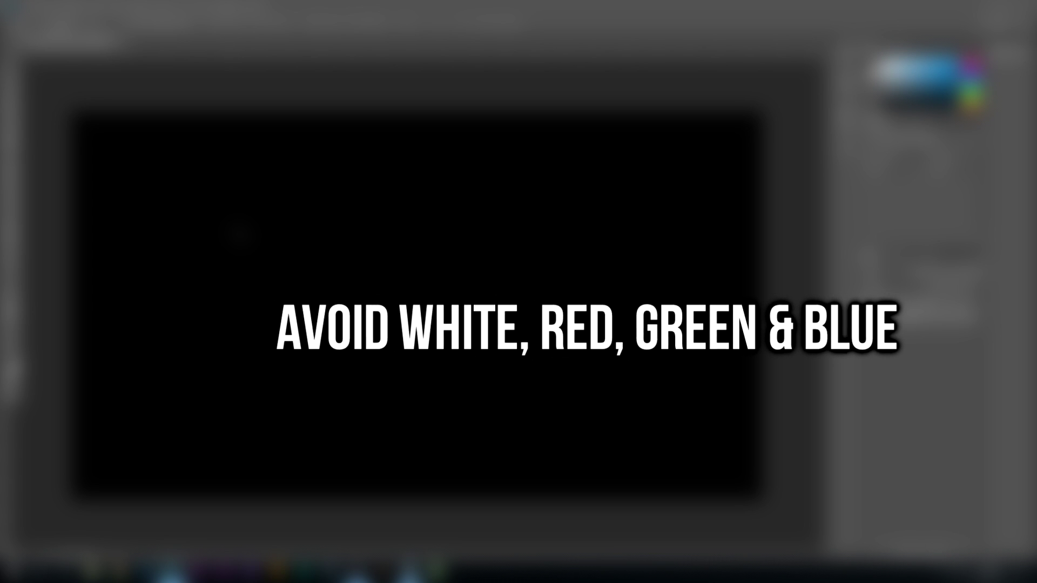
{"action": "right_click", "coordinate": [10, 267]}
Draw a text box across the middle of the canvas and type SAVAGE in capitals.
{"action": "left_click", "coordinate": [70, 268]}
{"action": "left_click_drag", "start_coordinate": [71, 208], "coordinate": [760, 420]}
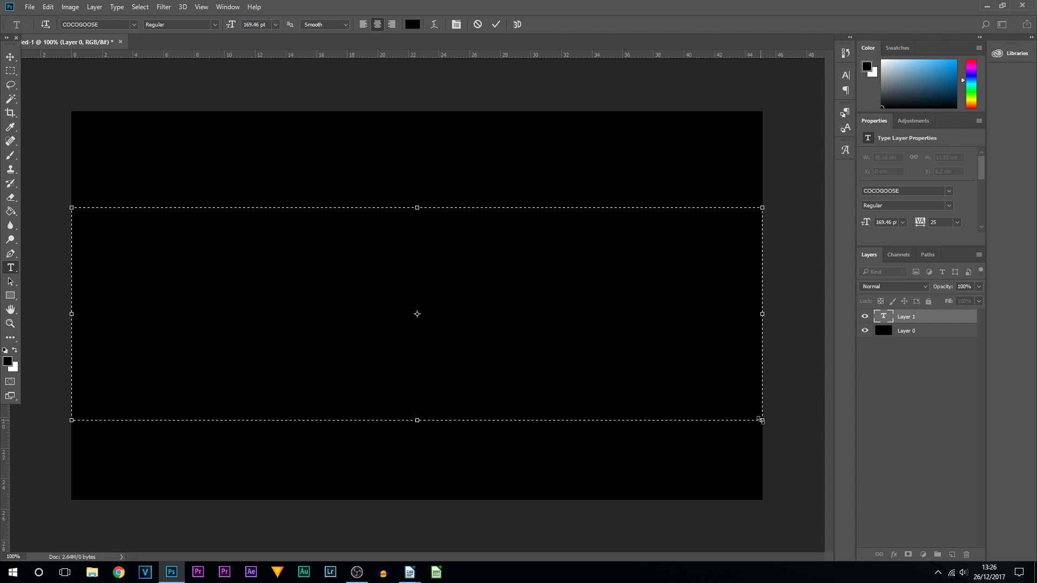
{"action": "key", "text": "Caps_Lock"}
{"action": "type", "text": "SAVAGE"}
Set SAVAGE to BigNoodleTitling at 340.46 pt, commit it, and duplicate the layer.
{"action": "key", "text": "ctrl+a"}
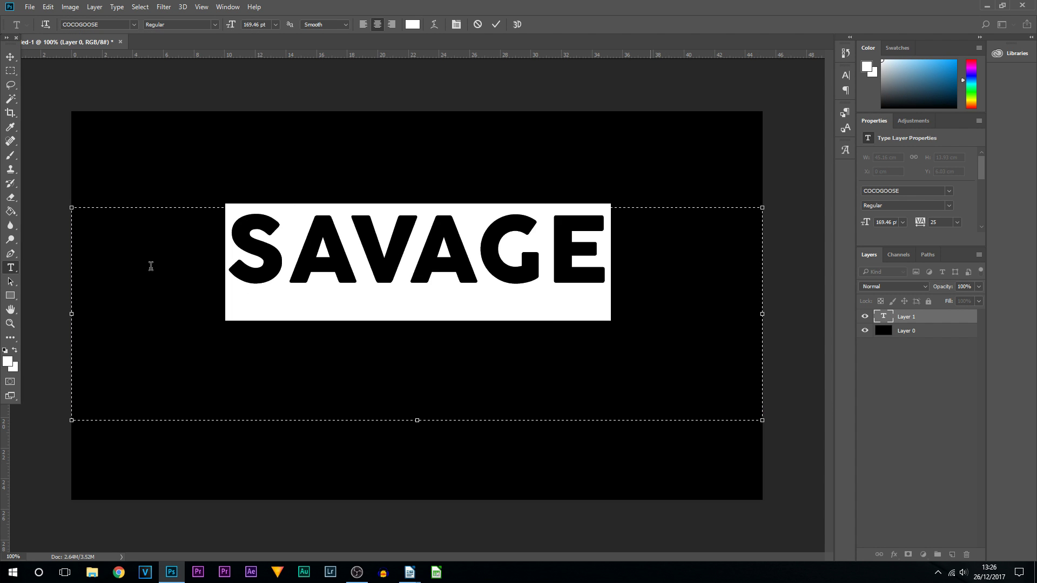
{"action": "left_click", "coordinate": [134, 25]}
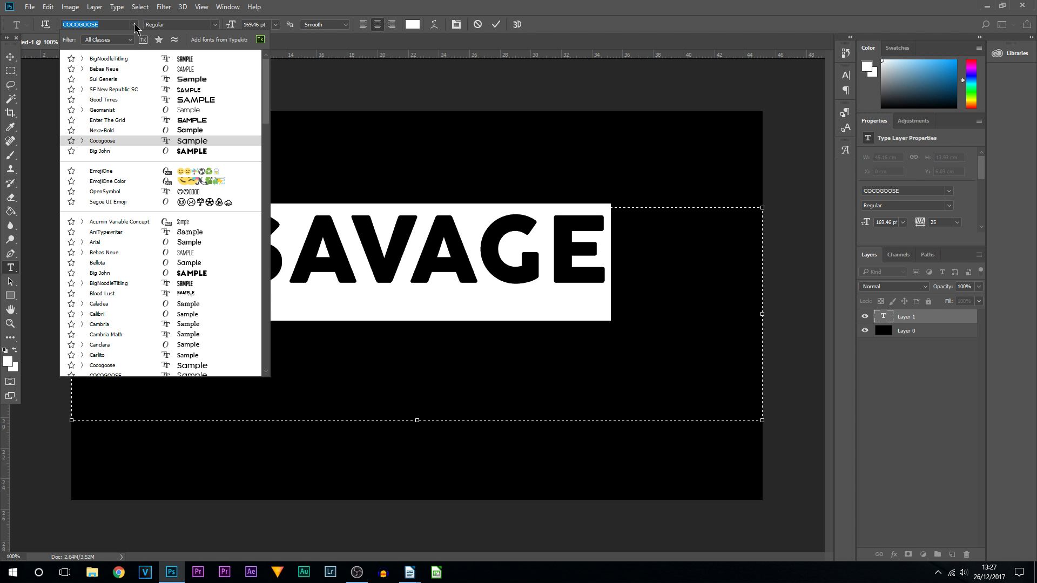
{"action": "left_click", "coordinate": [135, 57]}
{"action": "left_click_drag", "start_coordinate": [230, 25], "coordinate": [328, 26]}
{"action": "left_click", "coordinate": [456, 412]}
{"action": "left_click_drag", "start_coordinate": [421, 422], "coordinate": [440, 342]}
{"action": "left_click", "coordinate": [946, 318]}
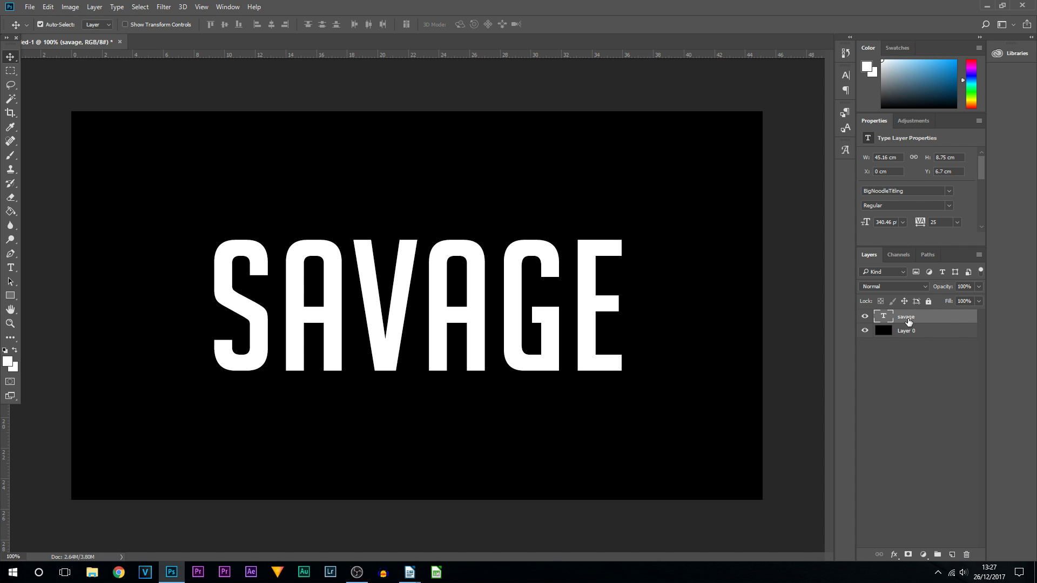
{"action": "key", "text": "ctrl+j"}
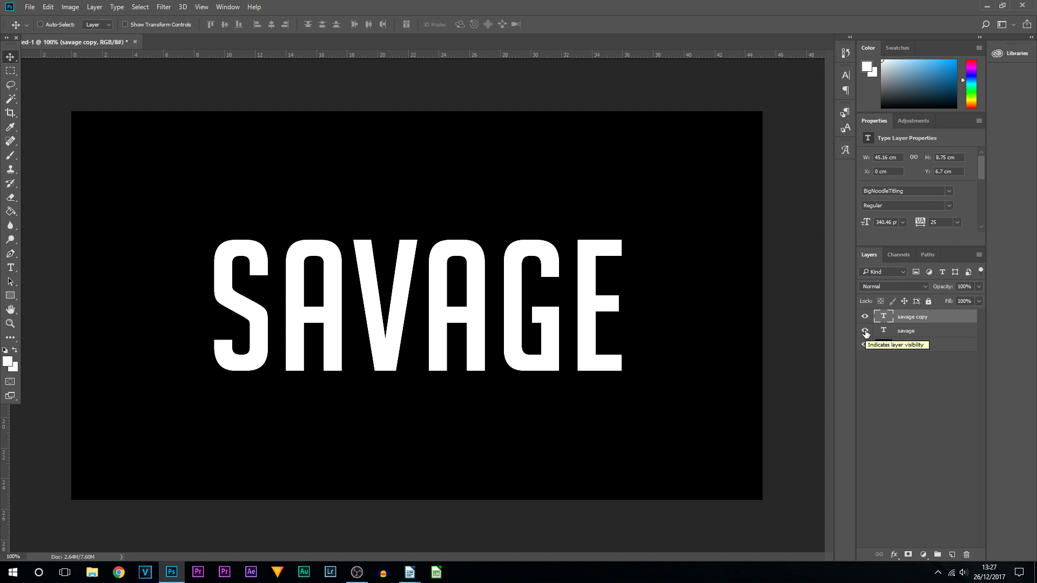
Hide the original savage layer and add copies up to savage copy 3.
{"action": "left_click", "coordinate": [865, 332]}
{"action": "left_click", "coordinate": [865, 331]}
{"action": "left_click", "coordinate": [866, 331]}
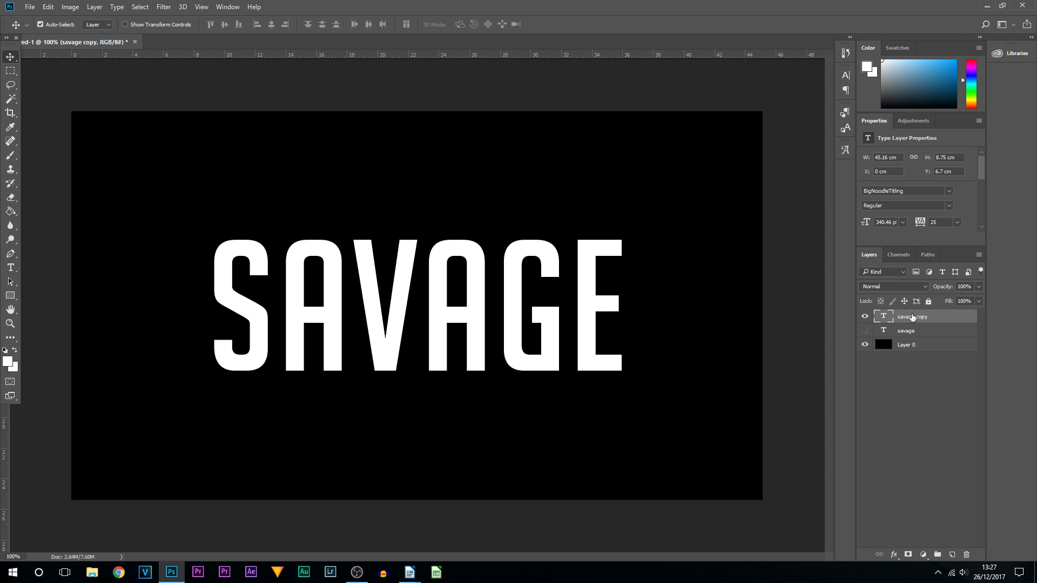
{"action": "key", "text": "ctrl+j"}
{"action": "key", "text": "ctrl+j"}
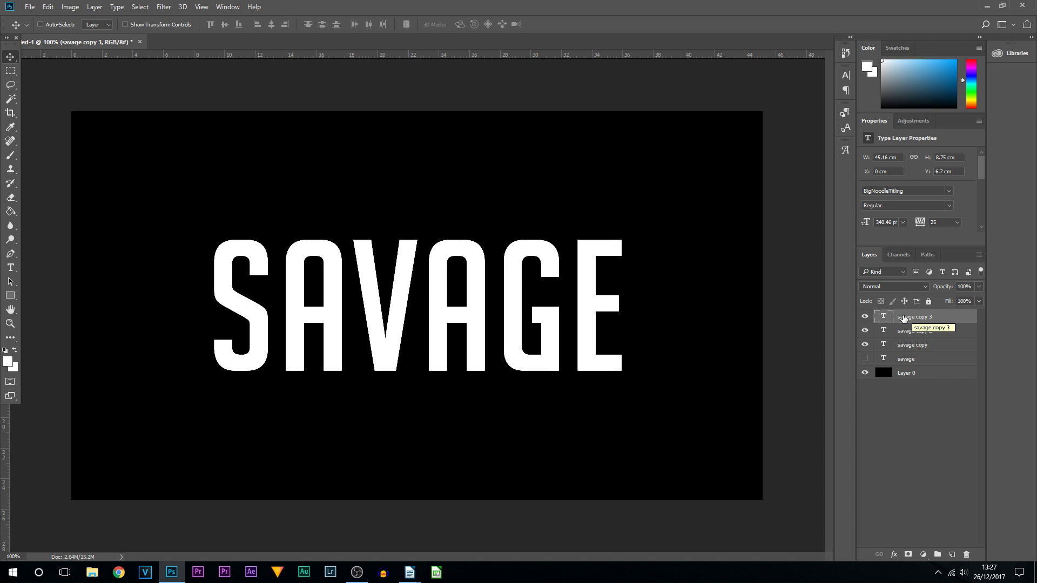
{"action": "right_click", "coordinate": [903, 319]}
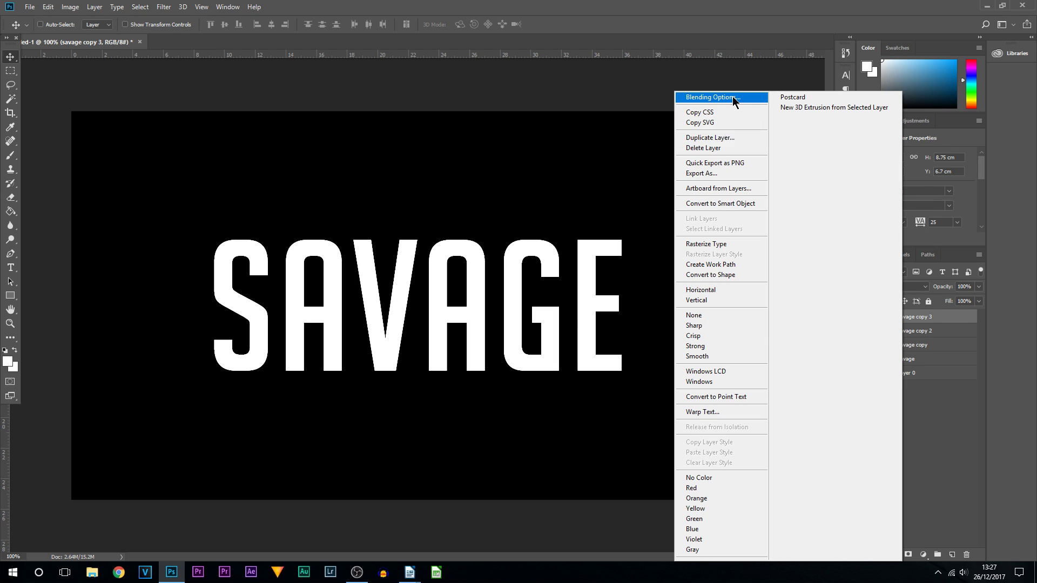
Turn off the G channel in savage copy 3's Blending Options.
{"action": "left_click", "coordinate": [733, 96]}
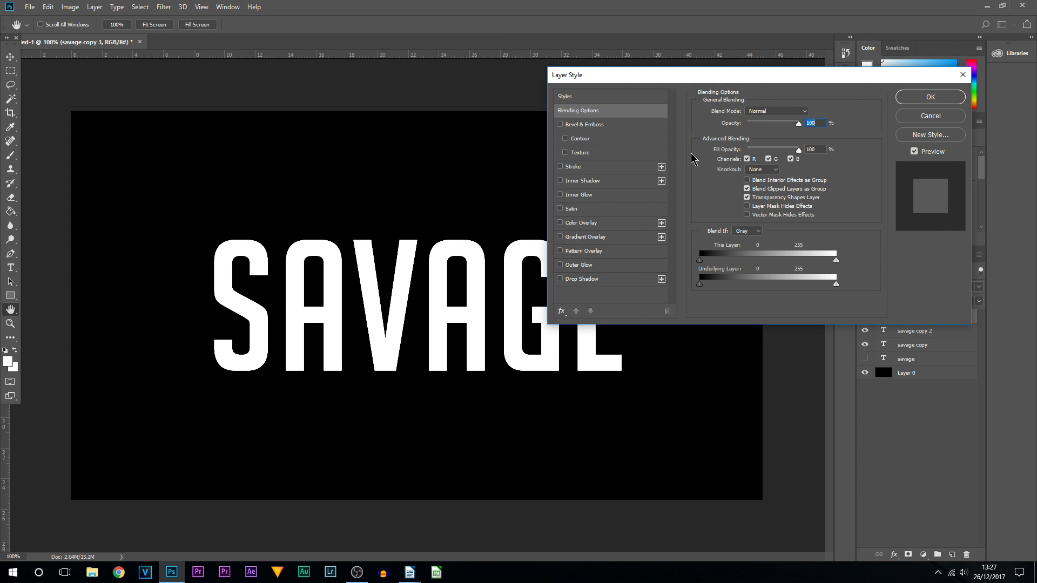
{"action": "left_click", "coordinate": [769, 160]}
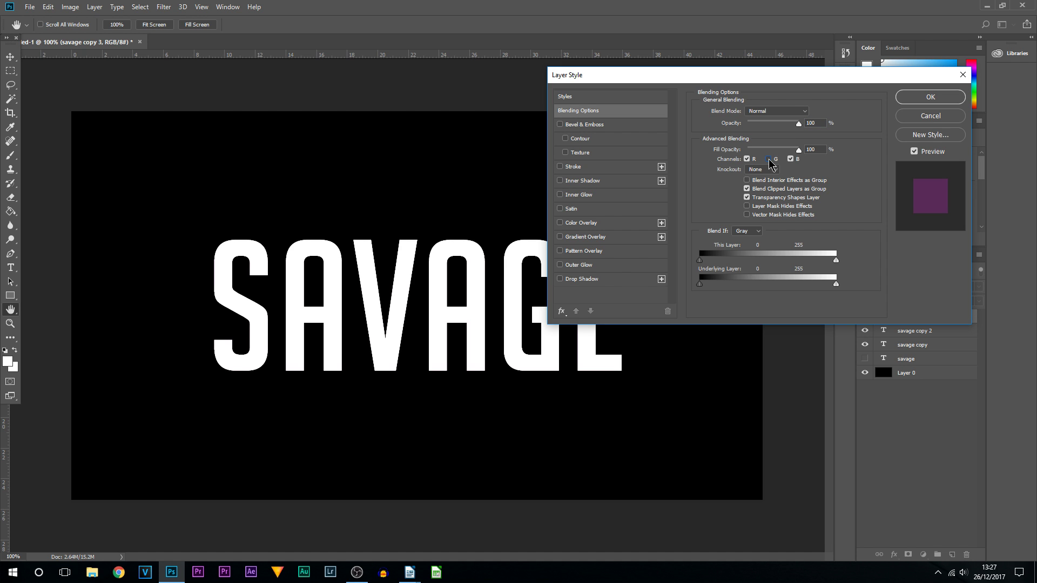
{"action": "left_click", "coordinate": [924, 98]}
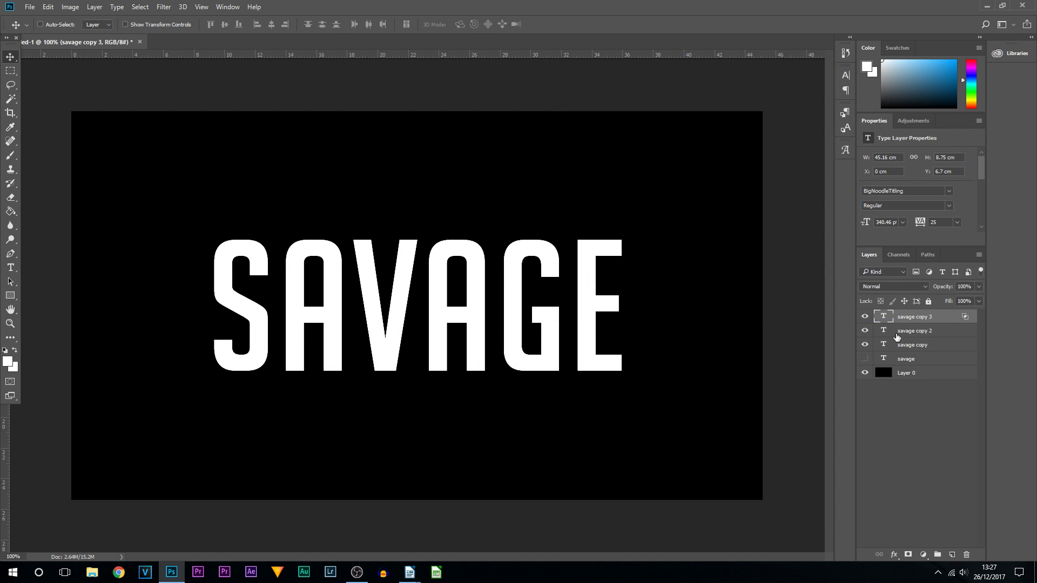
Turn off the R and B channels for savage copy 2, leaving only green.
{"action": "left_click", "coordinate": [912, 333]}
{"action": "right_click", "coordinate": [916, 334]}
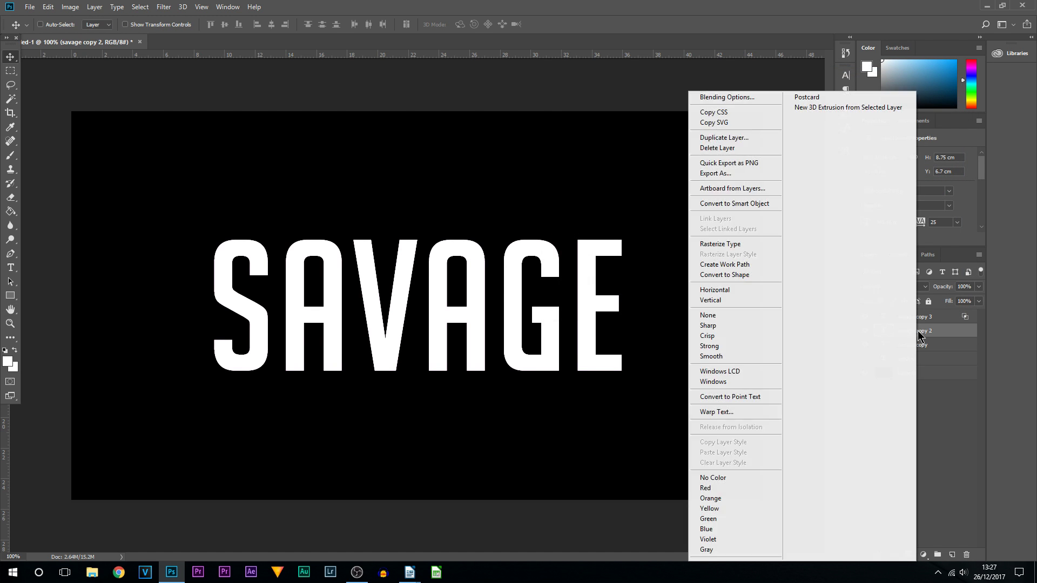
{"action": "left_click", "coordinate": [760, 99]}
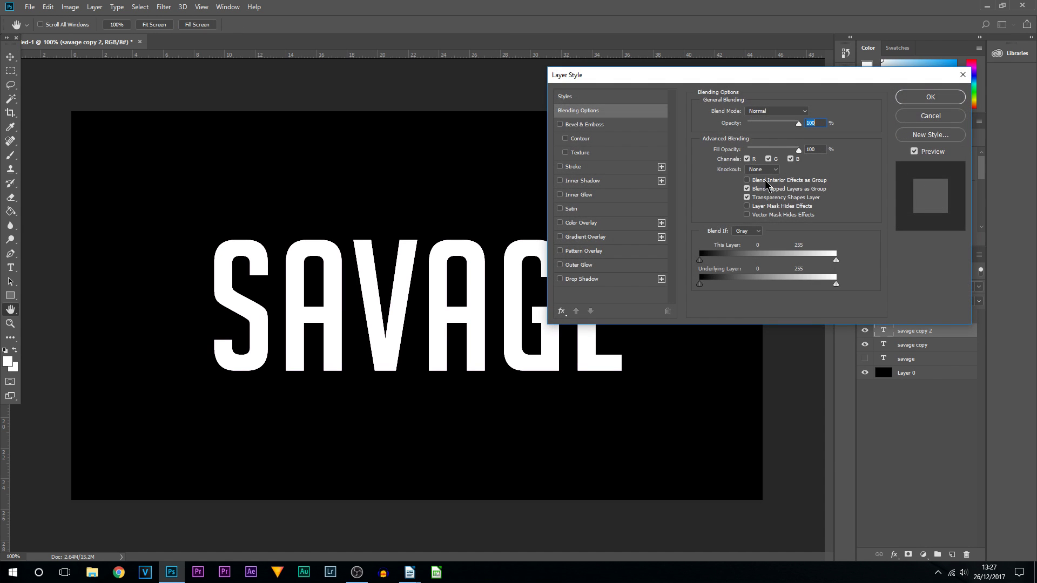
{"action": "left_click", "coordinate": [747, 159]}
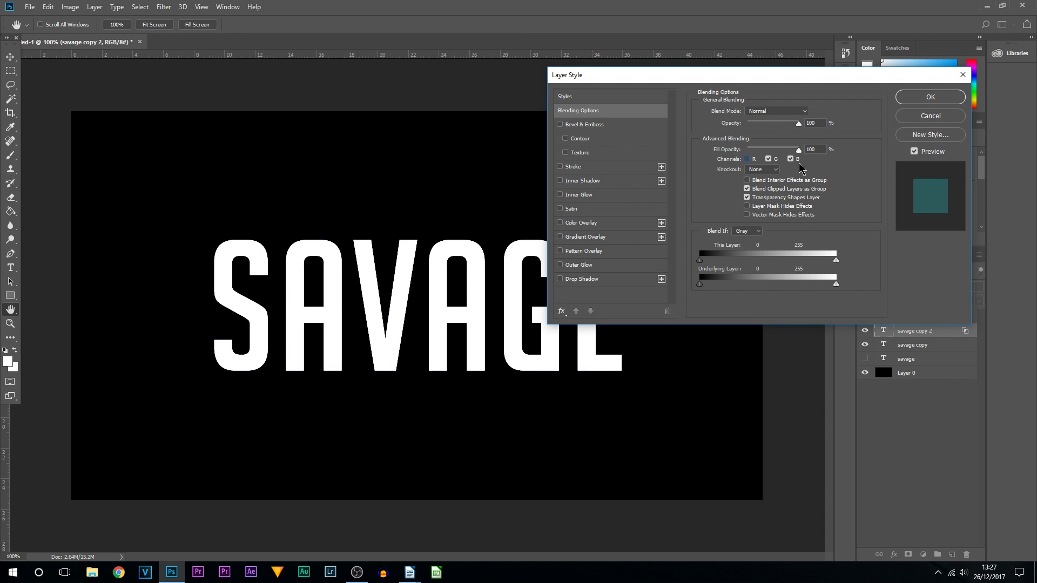
{"action": "left_click", "coordinate": [790, 160]}
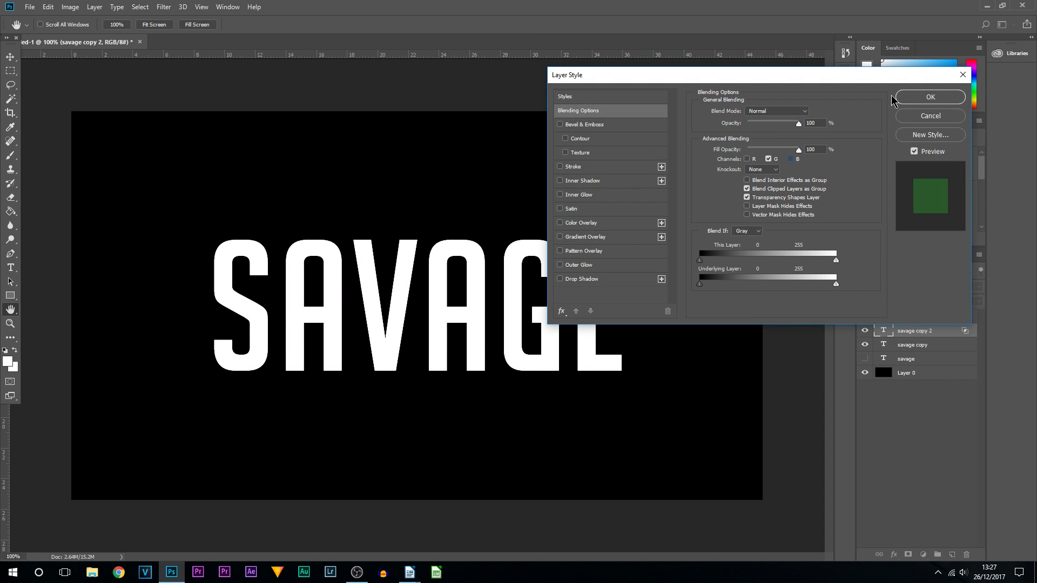
{"action": "left_click", "coordinate": [928, 97]}
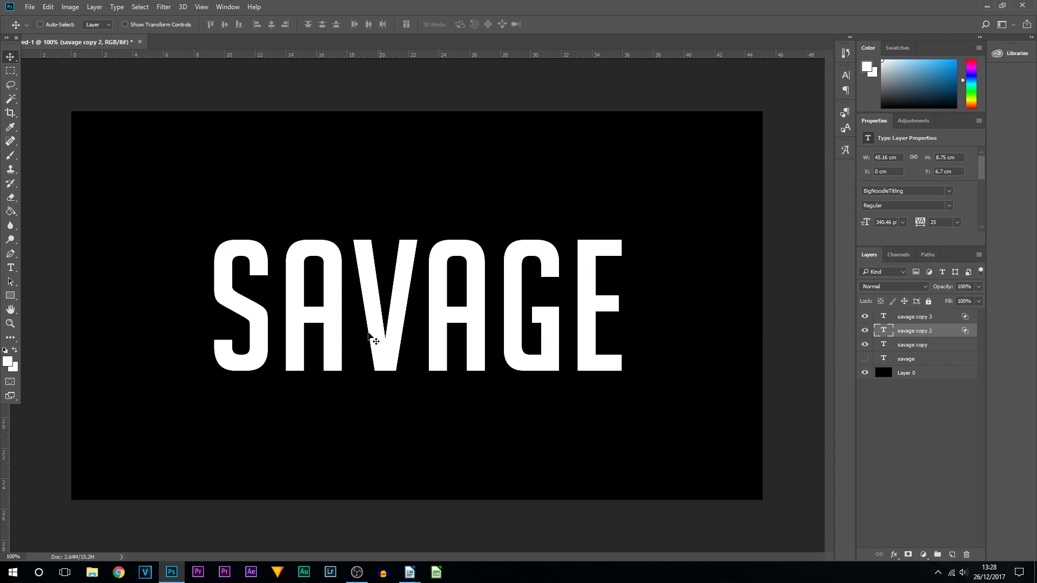
{"action": "scroll", "coordinate": [372, 336], "scroll_direction": "up", "scroll_amount": 4}
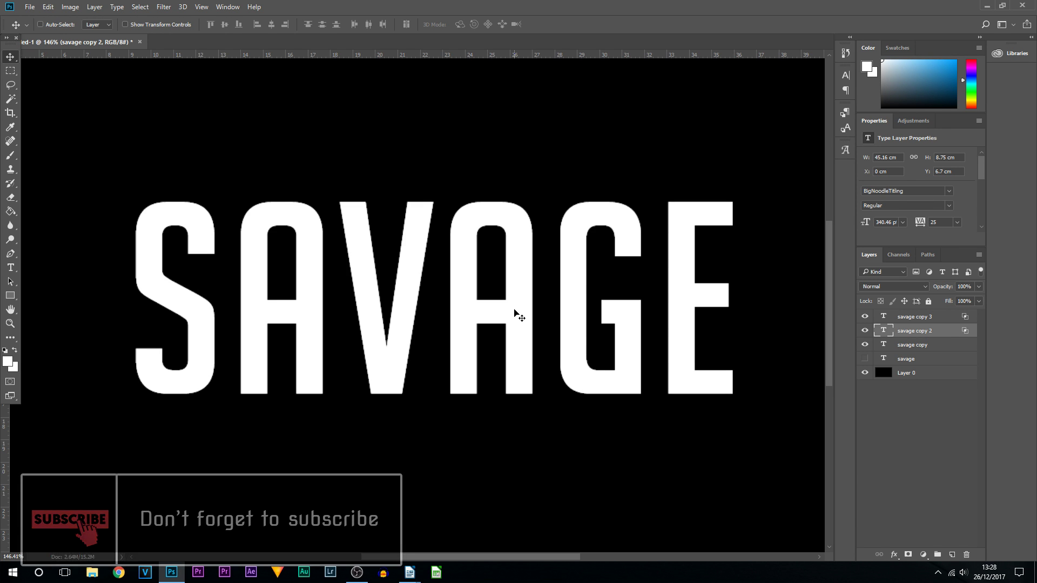
Nudge savage copy 2 left twice and savage copy 3 right twice to expose green and magenta edges.
{"action": "key", "text": "Left"}
{"action": "key", "text": "Left"}
{"action": "key", "text": "Left"}
{"action": "key", "text": "Left"}
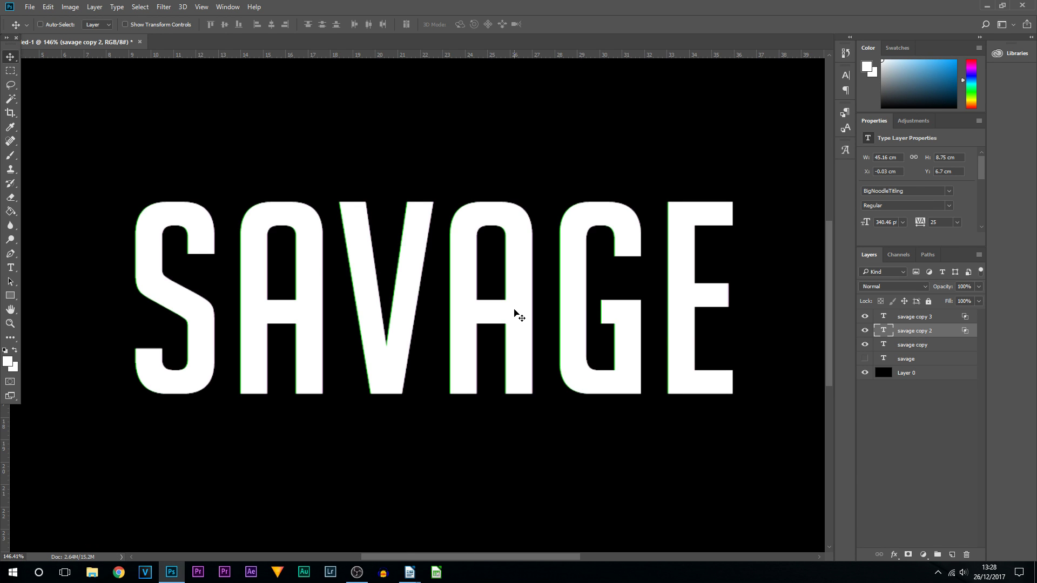
{"action": "key", "text": "Left"}
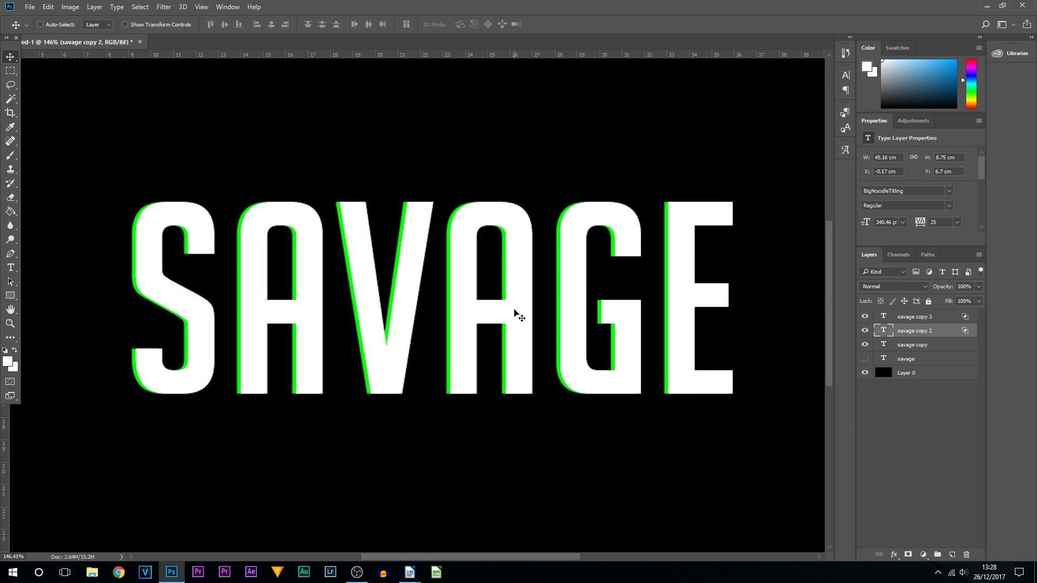
{"action": "left_click", "coordinate": [918, 317]}
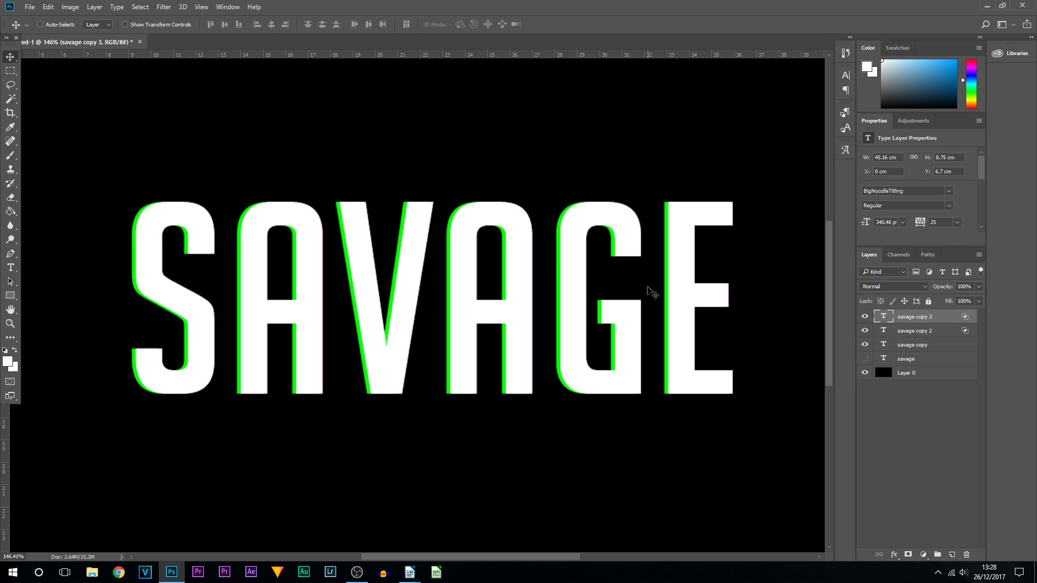
{"action": "key", "text": "Right"}
{"action": "key", "text": "Right"}
{"action": "key", "text": "Right"}
{"action": "key", "text": "Right"}
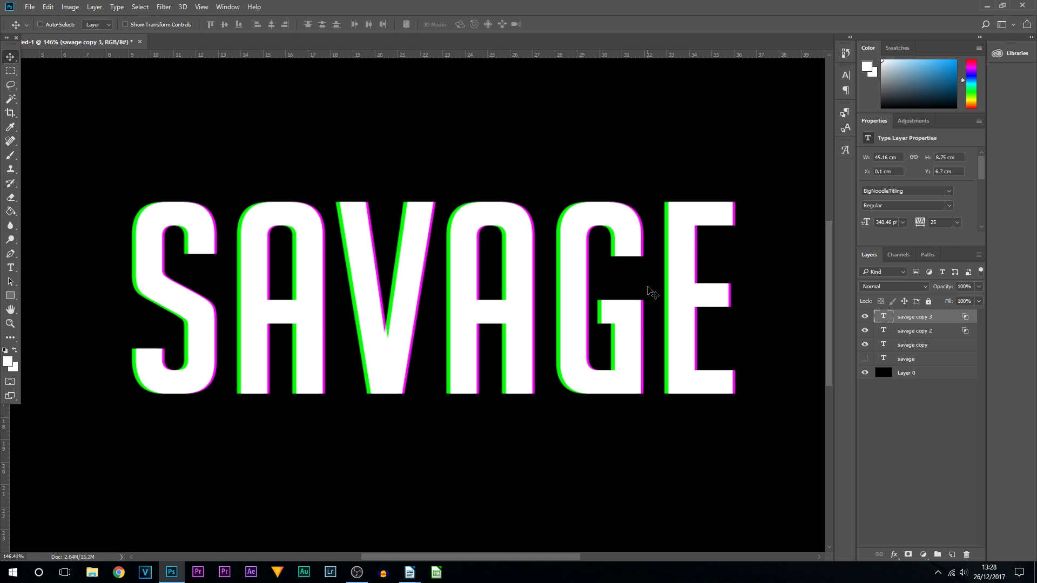
{"action": "key", "text": "Right"}
{"action": "scroll", "coordinate": [652, 293], "scroll_direction": "down", "scroll_amount": 4}
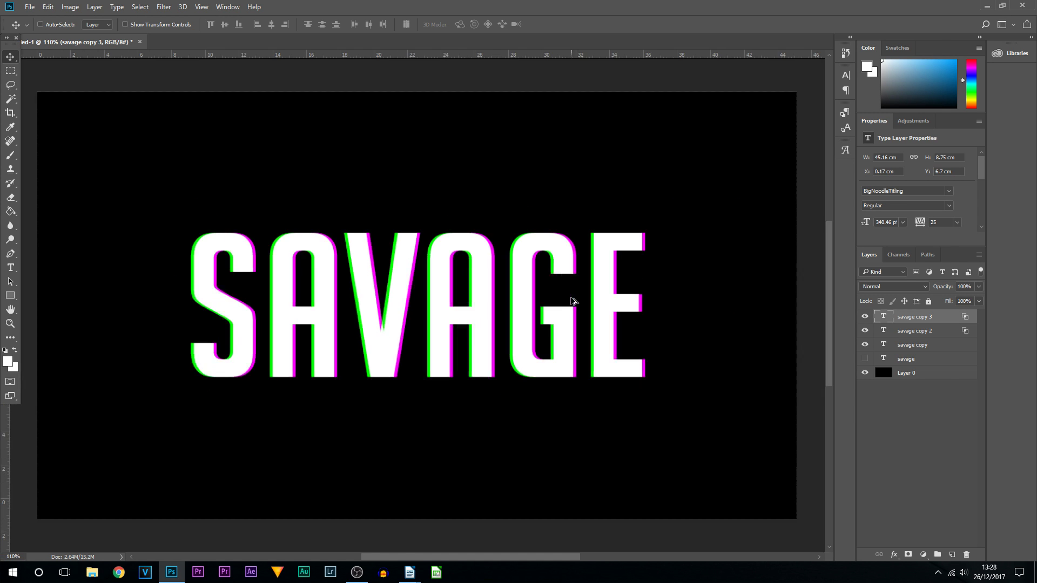
{"action": "scroll", "coordinate": [417, 332], "scroll_direction": "up", "scroll_amount": 1}
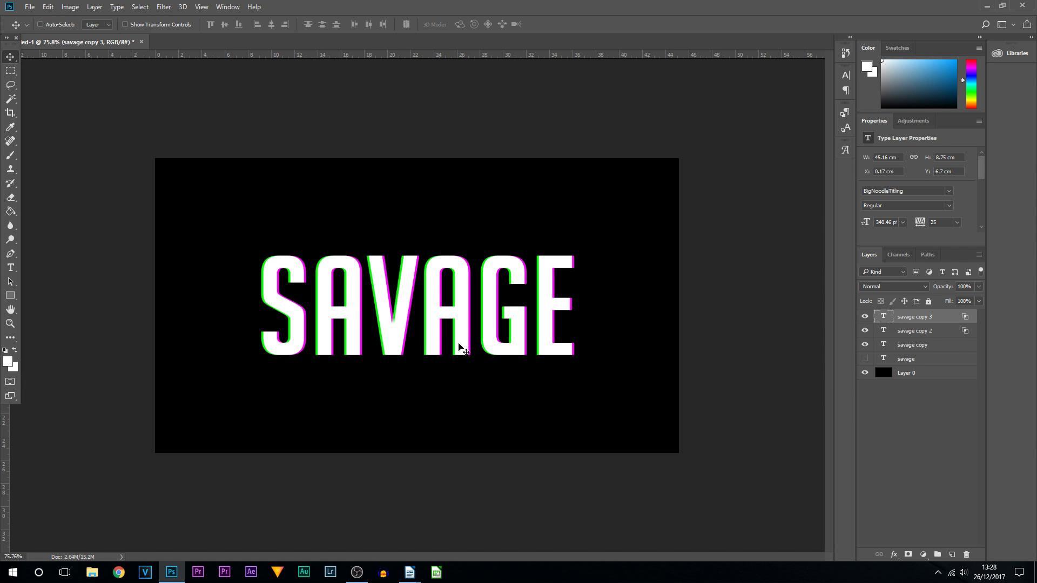
{"action": "scroll", "coordinate": [442, 364], "scroll_direction": "up", "scroll_amount": 1}
{"action": "scroll", "coordinate": [441, 364], "scroll_direction": "up", "scroll_amount": 1}
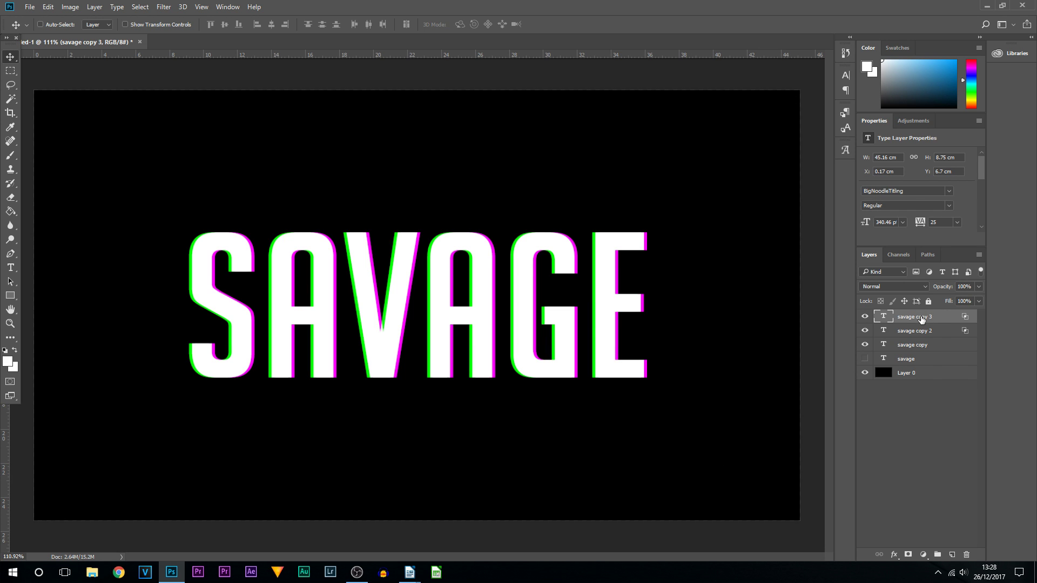
{"action": "left_click", "coordinate": [913, 345], "text": "shift"}
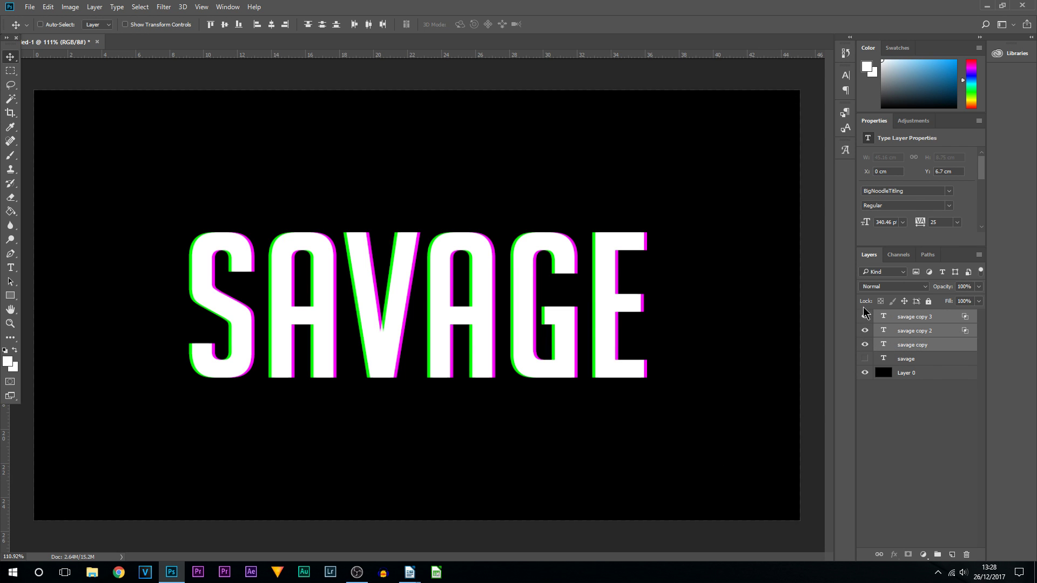
Rasterize the three selected savage copy layers, then merge them into savage copy 3.
{"action": "right_click", "coordinate": [908, 330]}
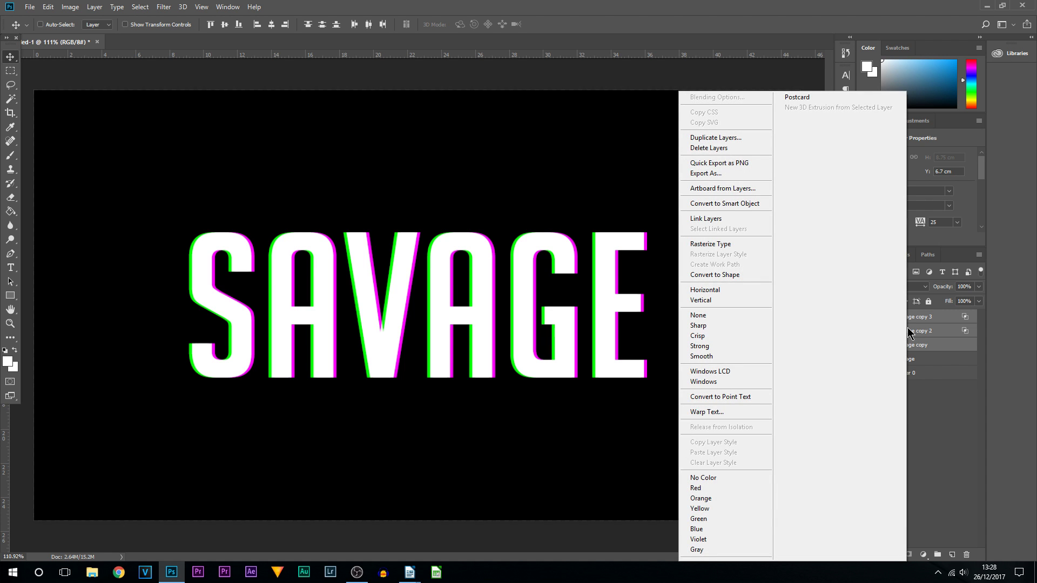
{"action": "left_click", "coordinate": [748, 245]}
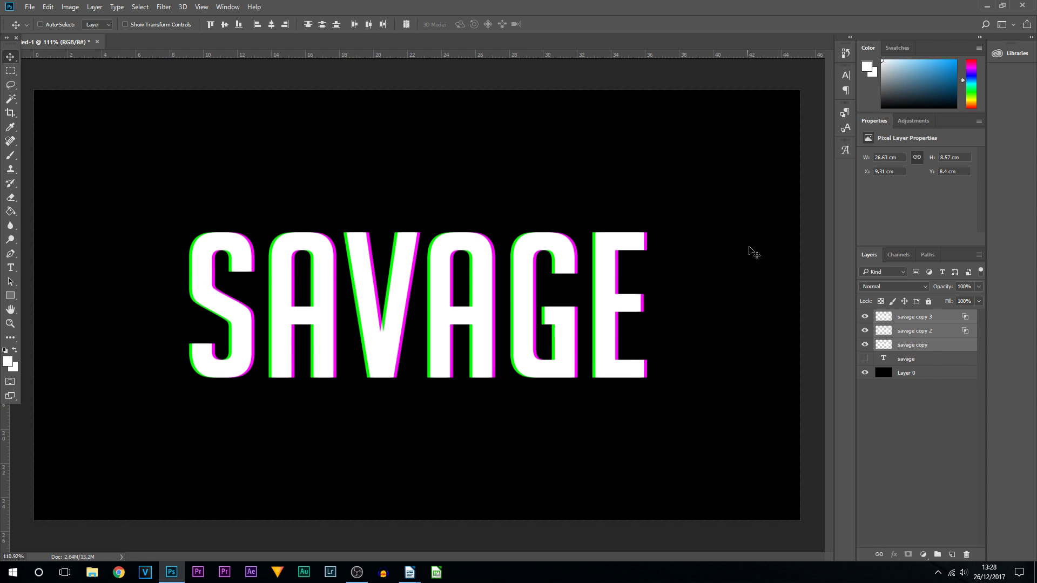
{"action": "right_click", "coordinate": [924, 326]}
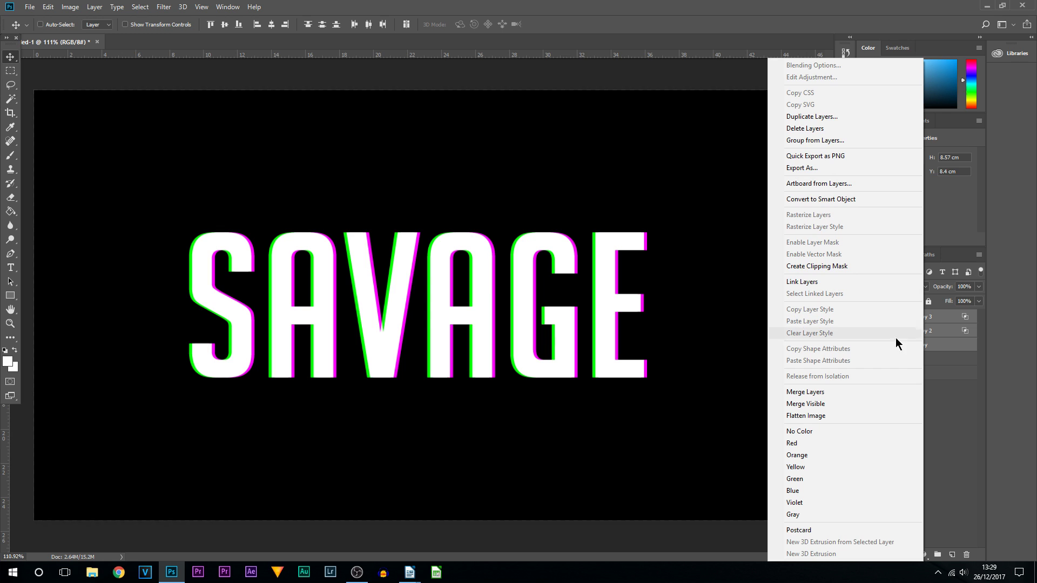
{"action": "left_click", "coordinate": [846, 392]}
{"action": "scroll", "coordinate": [423, 340], "scroll_direction": "up", "scroll_amount": 2}
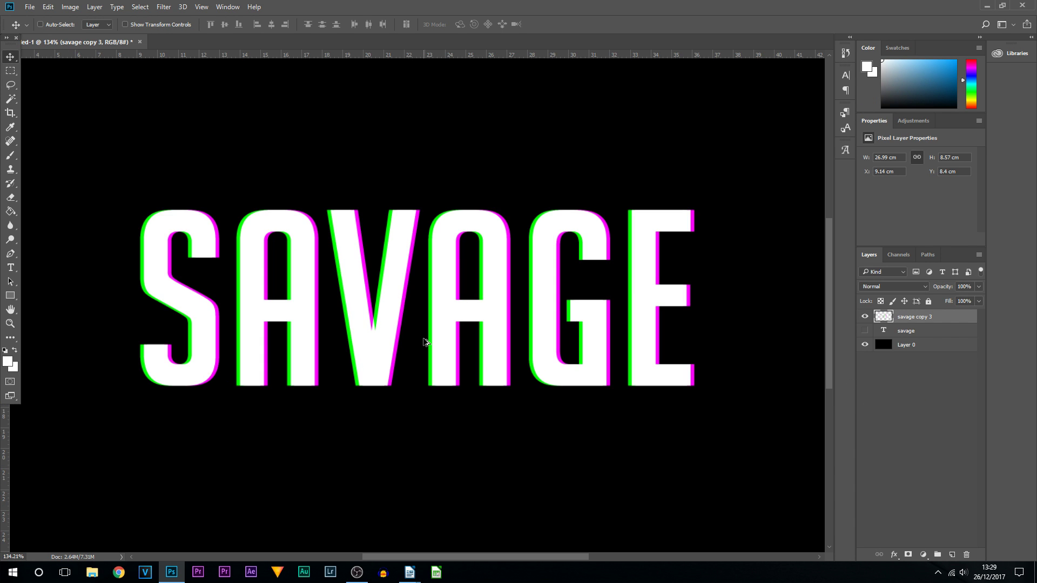
{"action": "scroll", "coordinate": [433, 352], "scroll_direction": "down", "scroll_amount": 5}
{"action": "scroll", "coordinate": [369, 358], "scroll_direction": "up", "scroll_amount": 3}
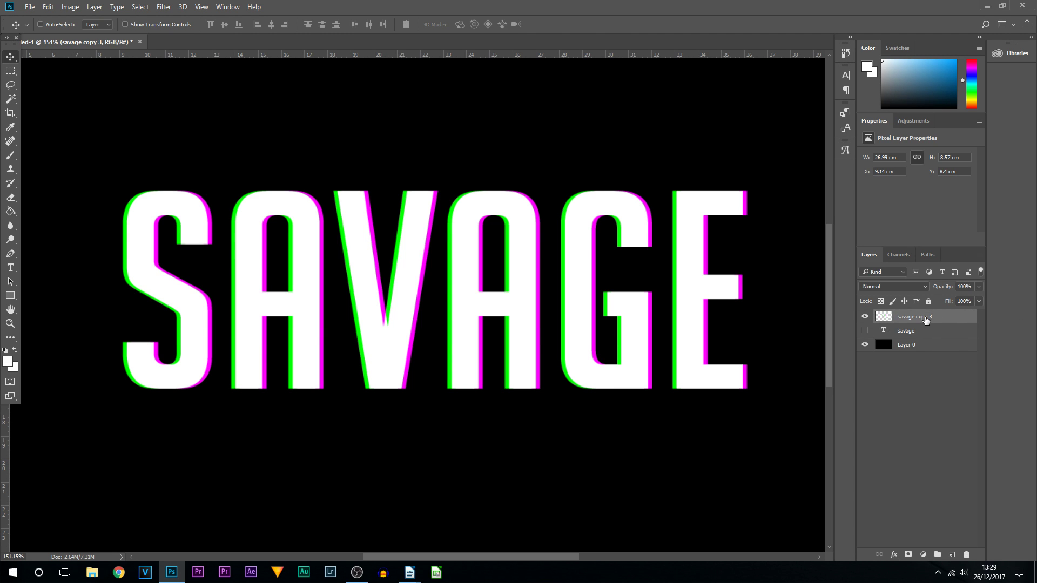
With the Rectangular Marquee, select a thin strip near the top of the S and shift it left.
{"action": "left_click_drag", "start_coordinate": [10, 71], "coordinate": [46, 76]}
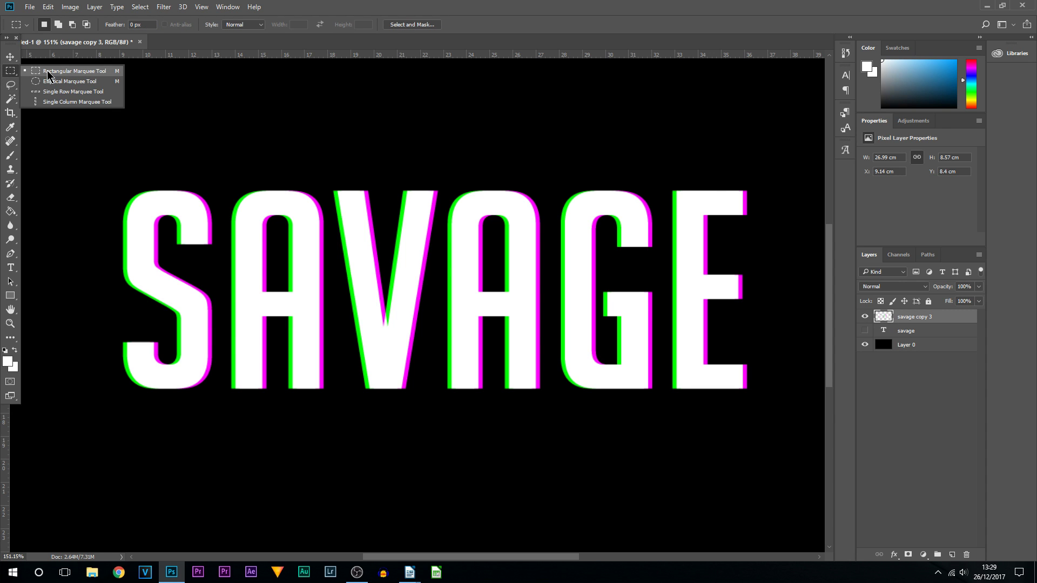
{"action": "left_click", "coordinate": [48, 76]}
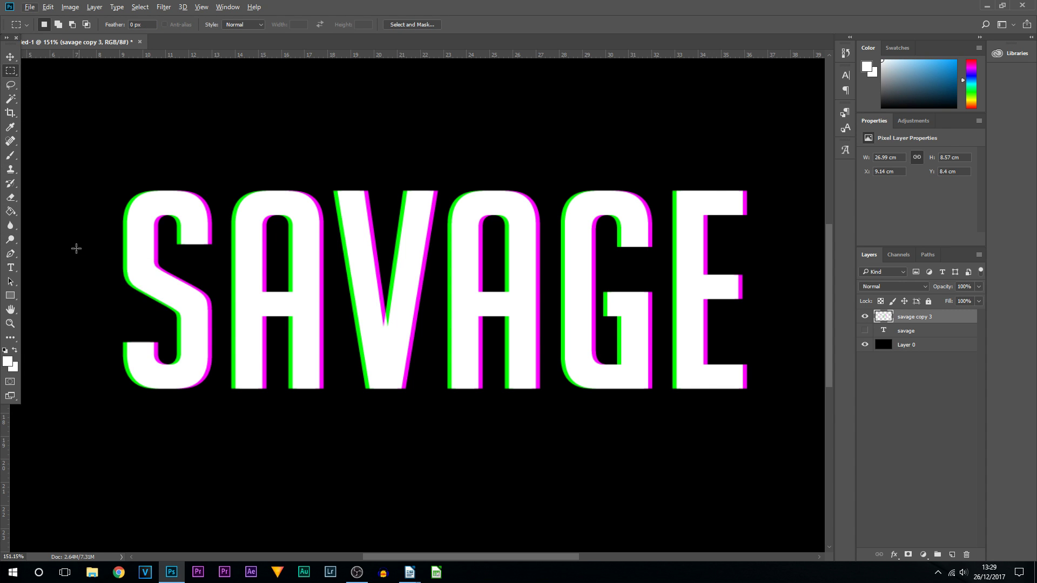
{"action": "scroll", "coordinate": [61, 234], "scroll_direction": "up", "scroll_amount": 4}
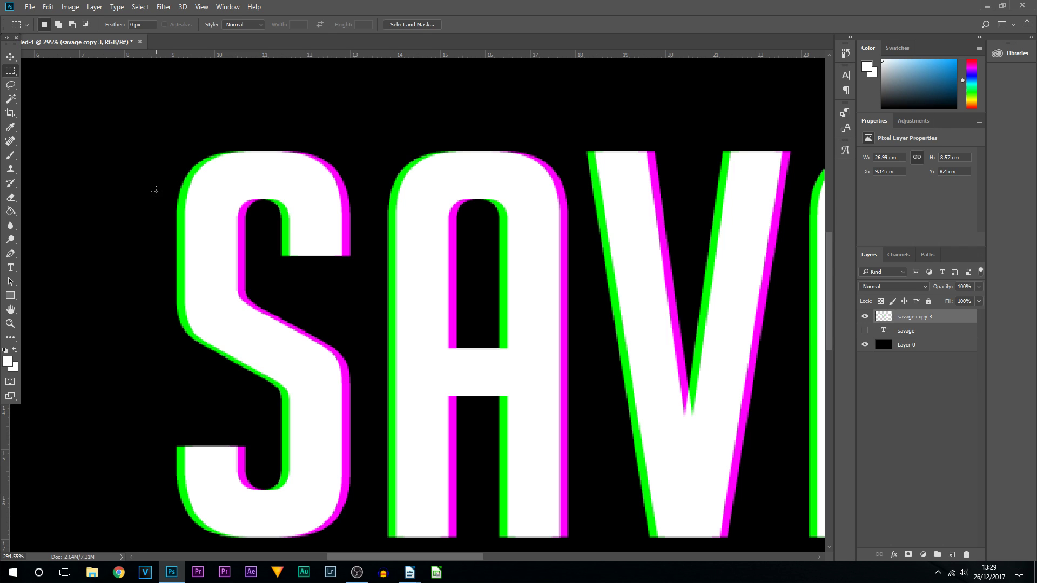
{"action": "left_click_drag", "start_coordinate": [156, 191], "coordinate": [359, 195]}
{"action": "left_click_drag", "start_coordinate": [332, 197], "coordinate": [316, 196]}
Select and shift further thin strips through the middle and bottom of the S, then fit the canvas.
{"action": "left_click_drag", "start_coordinate": [356, 237], "coordinate": [206, 238]}
{"action": "left_click_drag", "start_coordinate": [267, 292], "coordinate": [229, 292]}
{"action": "left_click_drag", "start_coordinate": [309, 325], "coordinate": [134, 317]}
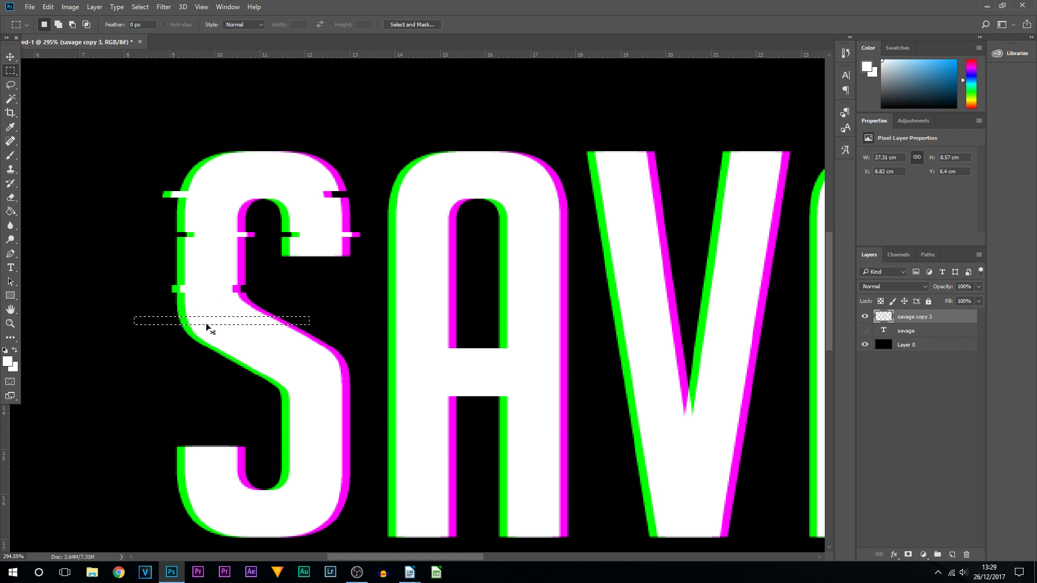
{"action": "left_click_drag", "start_coordinate": [209, 326], "coordinate": [215, 324]}
{"action": "mouse_move", "coordinate": [228, 382]}
{"action": "left_mouse_down"}
{"action": "mouse_move", "coordinate": [367, 387]}
{"action": "mouse_move", "coordinate": [339, 387]}
{"action": "left_mouse_up"}
{"action": "mouse_move", "coordinate": [241, 424]}
{"action": "left_mouse_down"}
{"action": "mouse_move", "coordinate": [381, 464]}
{"action": "mouse_move", "coordinate": [341, 458]}
{"action": "left_mouse_up"}
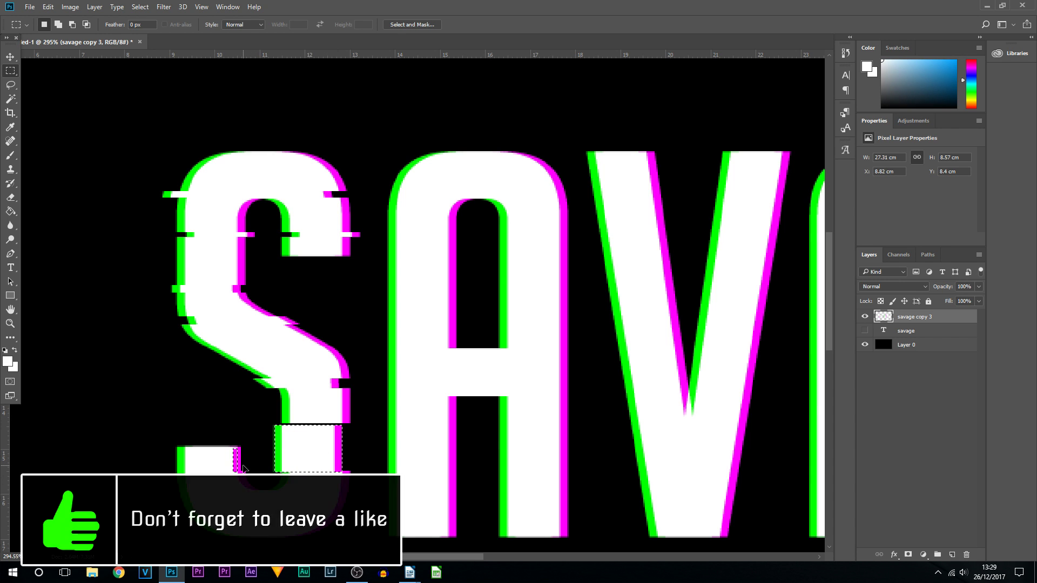
{"action": "left_click", "coordinate": [363, 427]}
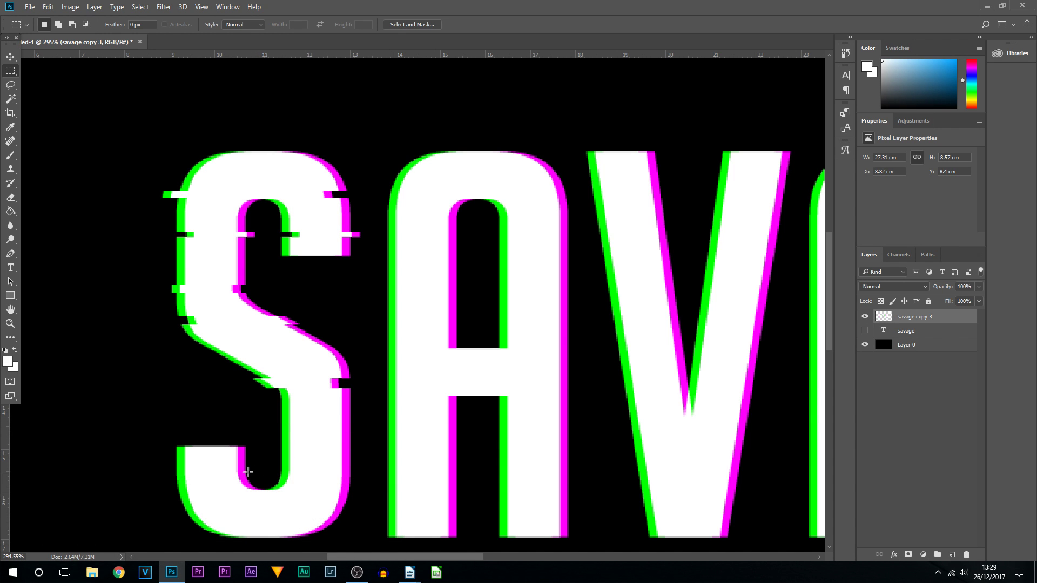
{"action": "left_click_drag", "start_coordinate": [152, 473], "coordinate": [335, 482]}
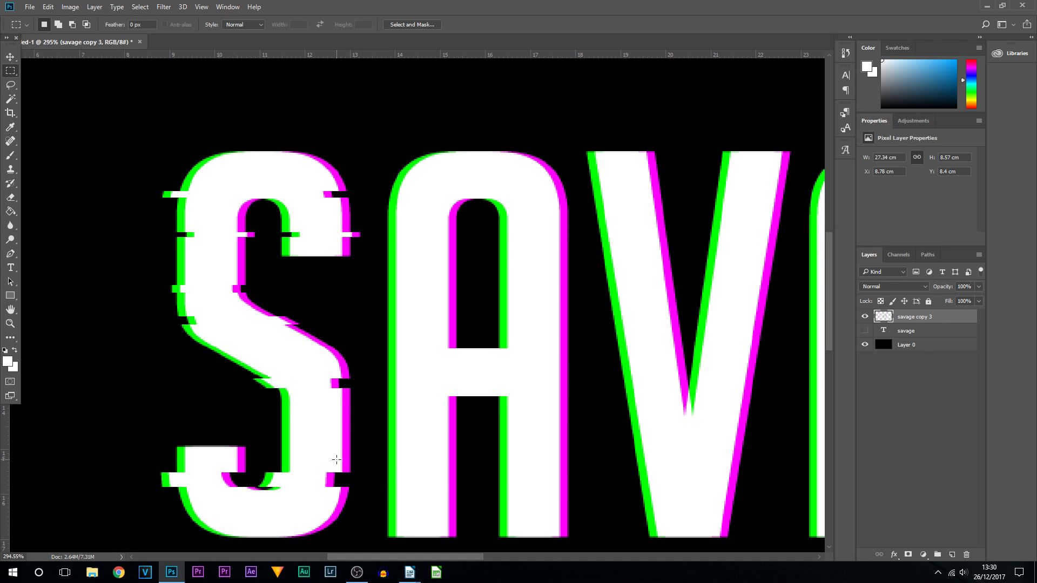
{"action": "key", "text": "ctrl+0"}
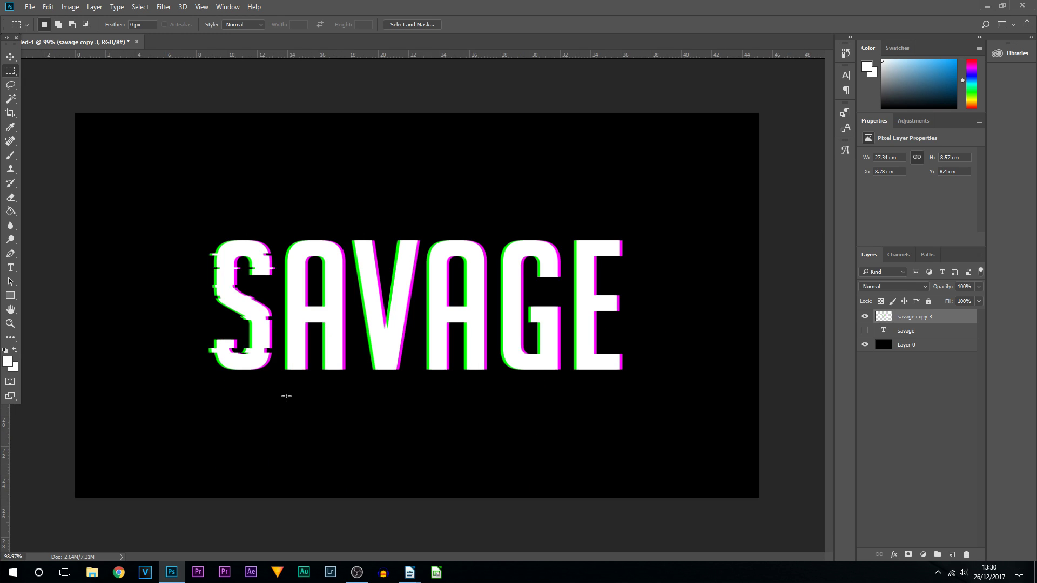